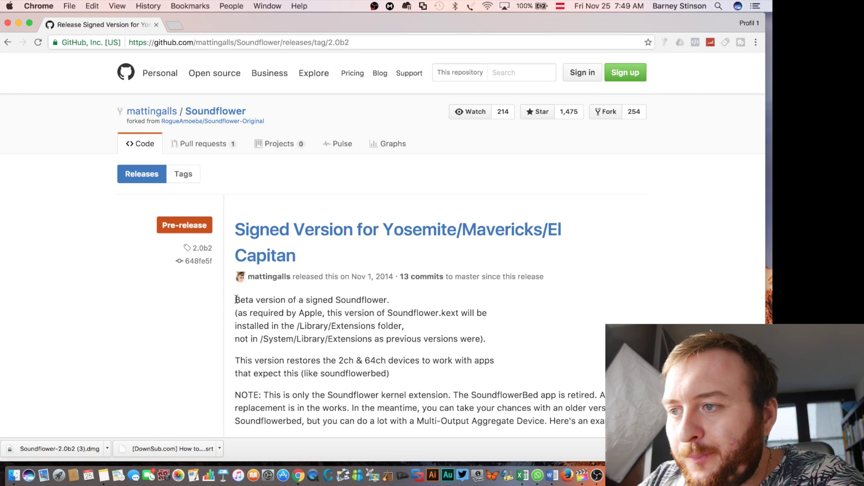
# Examine the Soundflower 2.0b2 release page, including its notes, example setup and available downloads
pyautogui.scroll(-1, 230, 299)
pyautogui.scroll(-3, 229, 299)
pyautogui.scroll(-3, 229, 298)
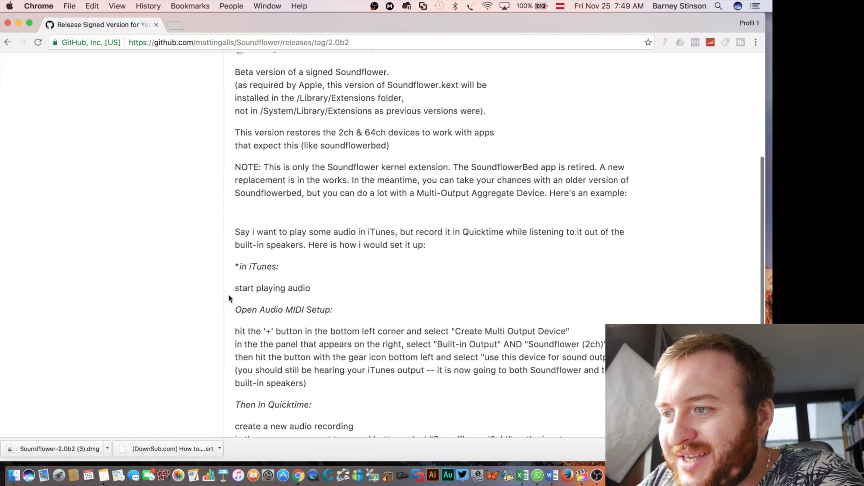
pyautogui.scroll(4, 230, 298)
pyautogui.scroll(3, 229, 298)
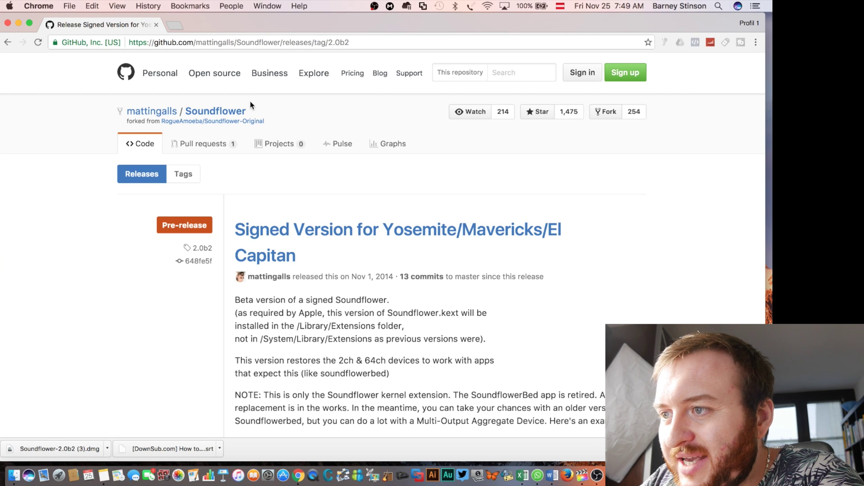
pyautogui.scroll(-4, 346, 289)
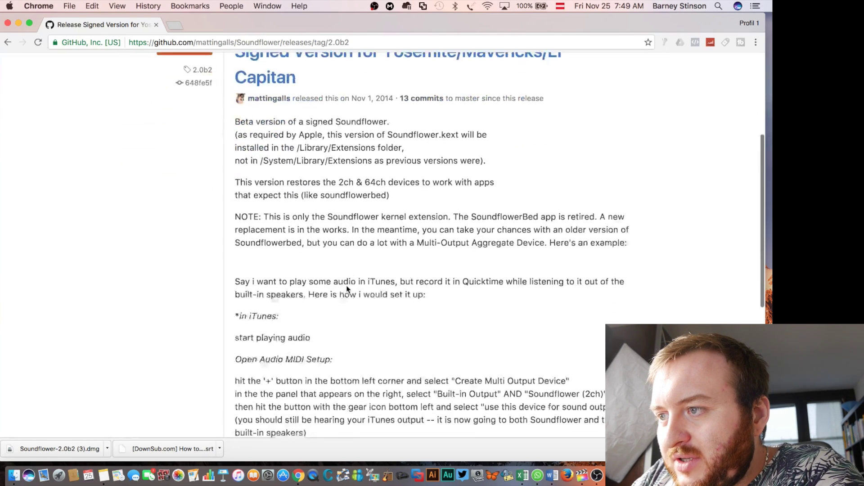
pyautogui.scroll(-6, 347, 285)
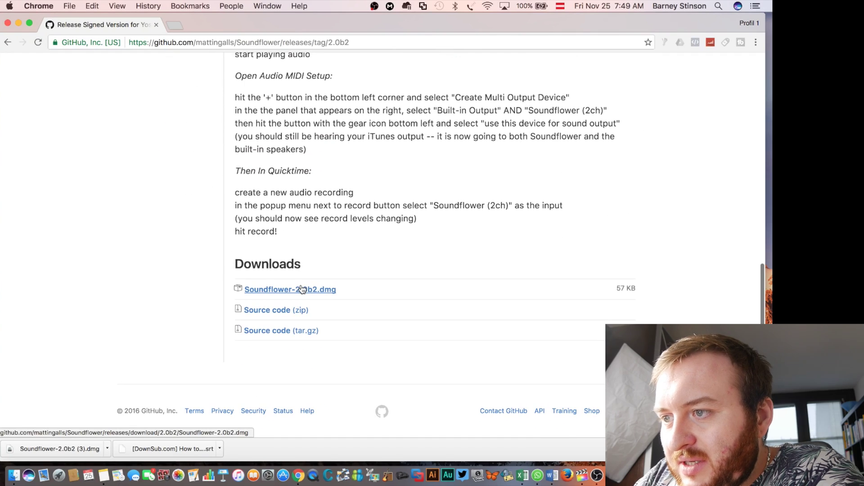
pyautogui.scroll(15, 297, 292)
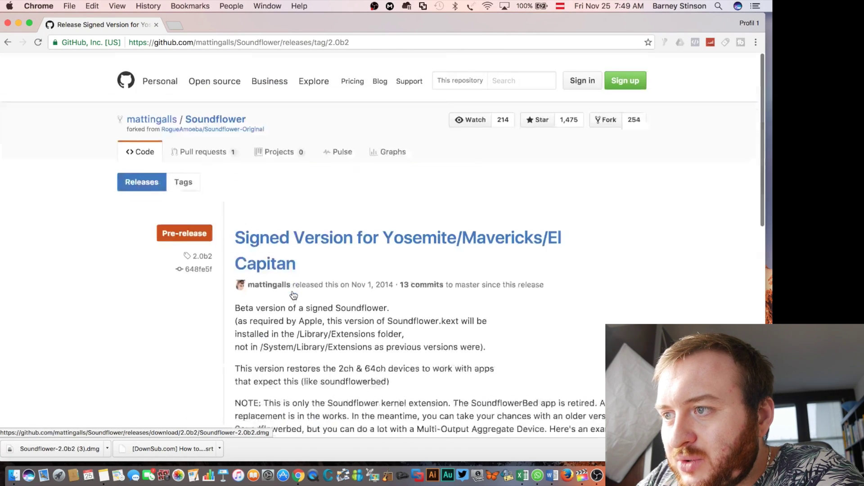
pyautogui.scroll(-7, 293, 270)
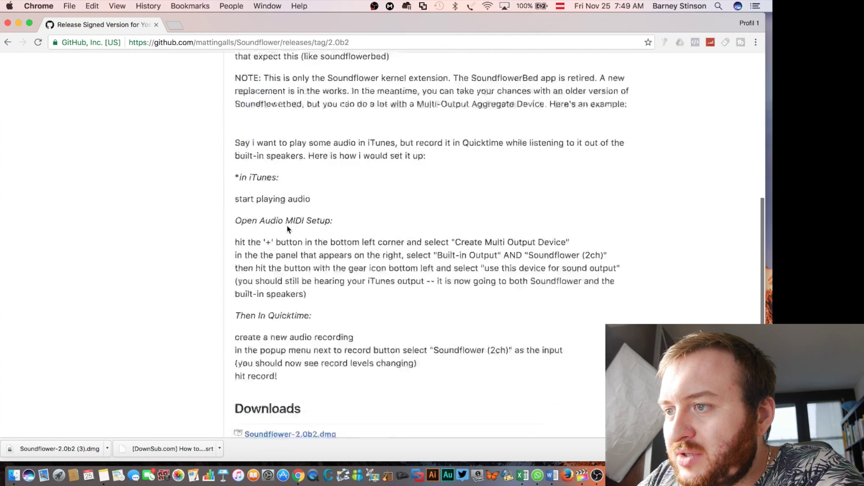
pyautogui.scroll(-3, 287, 229)
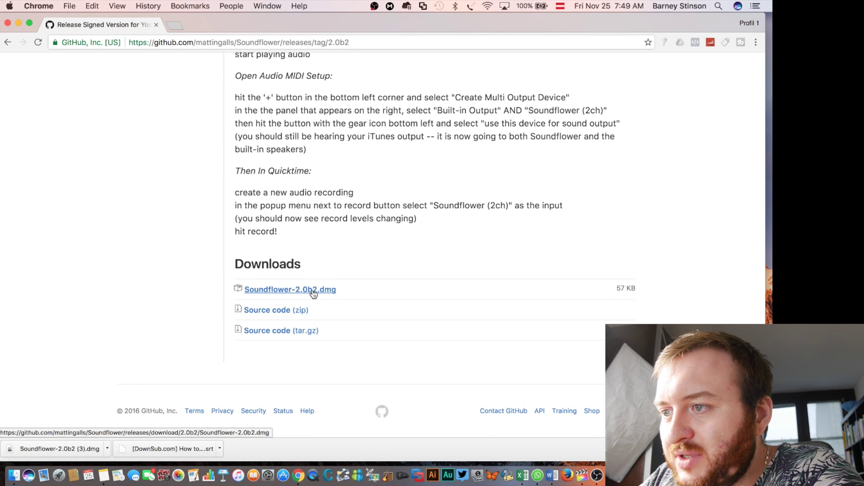
pyautogui.scroll(10, 333, 269)
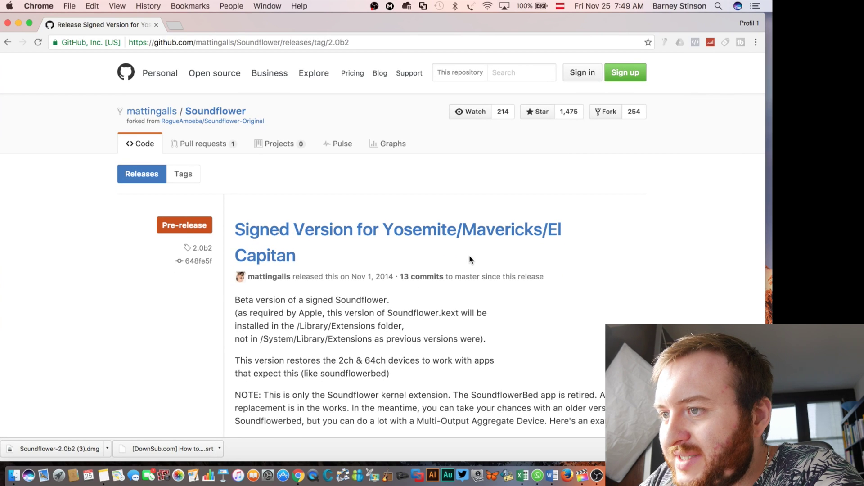
# Check the installed macOS version in the About This Mac overview and close it
pyautogui.click(9, 6)
pyautogui.click(34, 17)
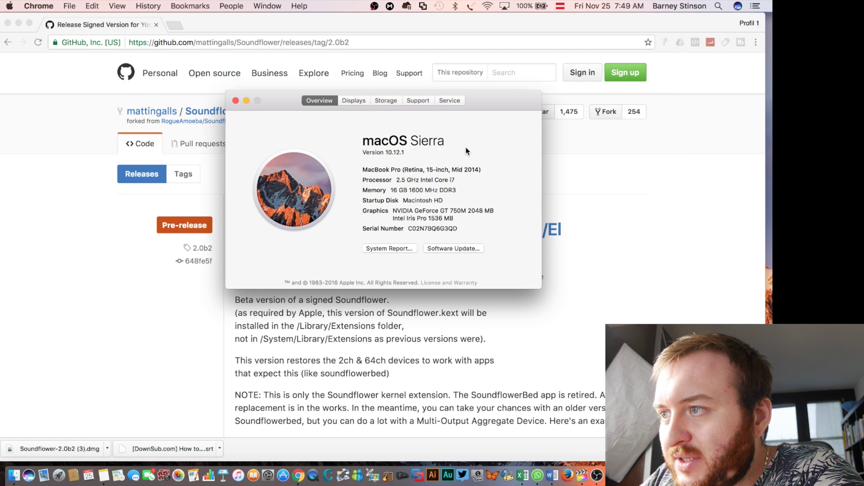
pyautogui.click(235, 101)
# Download Soundflower-2.0b2.dmg from the release page and open the disk image, skipping its verification
pyautogui.scroll(-15, 378, 225)
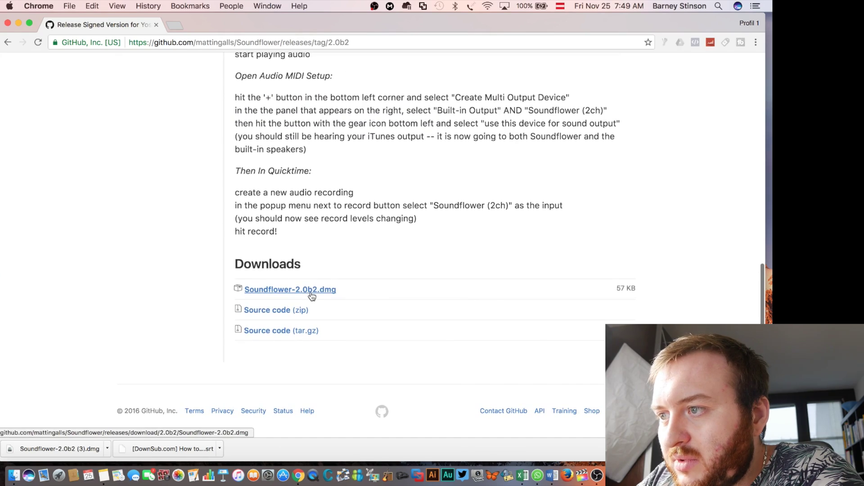
pyautogui.scroll(10, 311, 296)
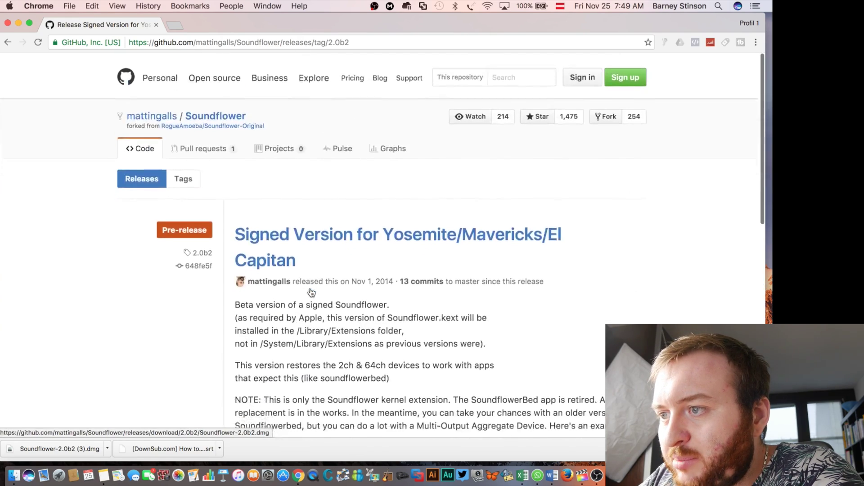
pyautogui.scroll(-7, 311, 293)
pyautogui.scroll(-5, 311, 290)
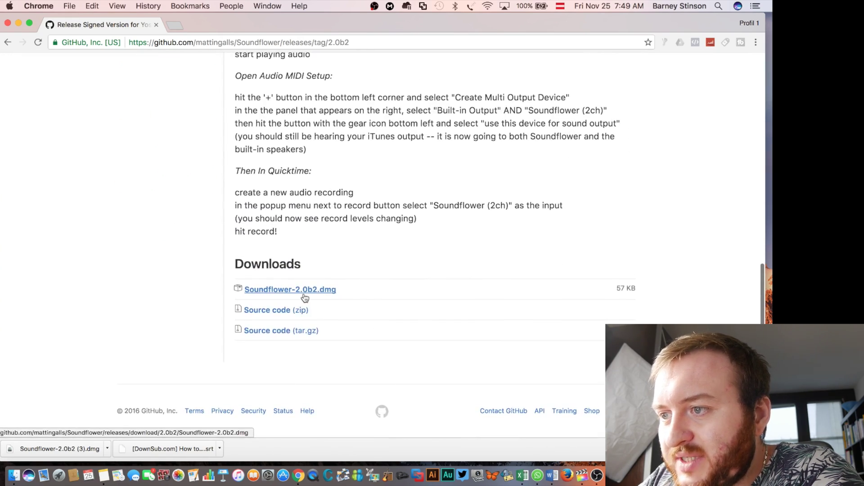
pyautogui.click(304, 294)
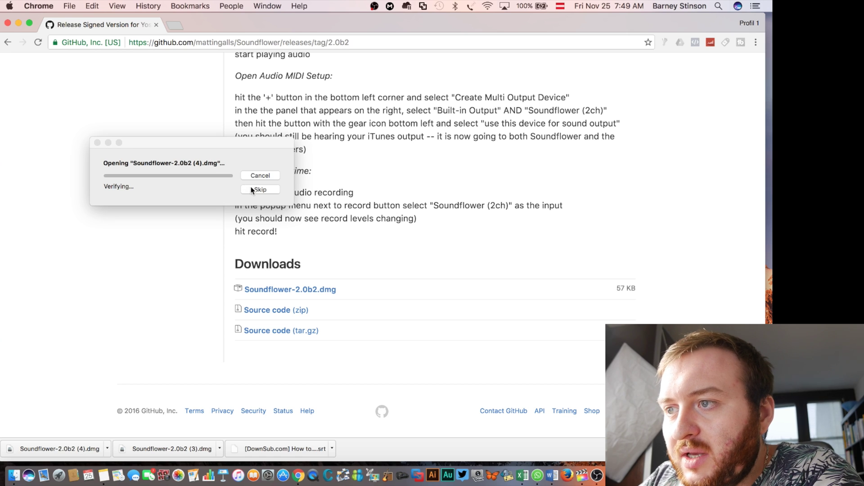
pyautogui.click(252, 189)
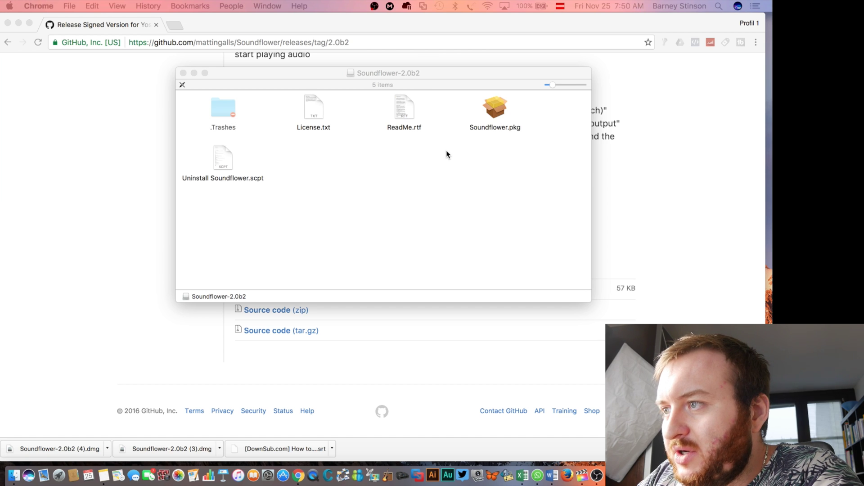
# Open Soundflower.pkg with Installer despite the unidentified developer, proceed to the installation type page, and quit without installing
pyautogui.click(492, 118)
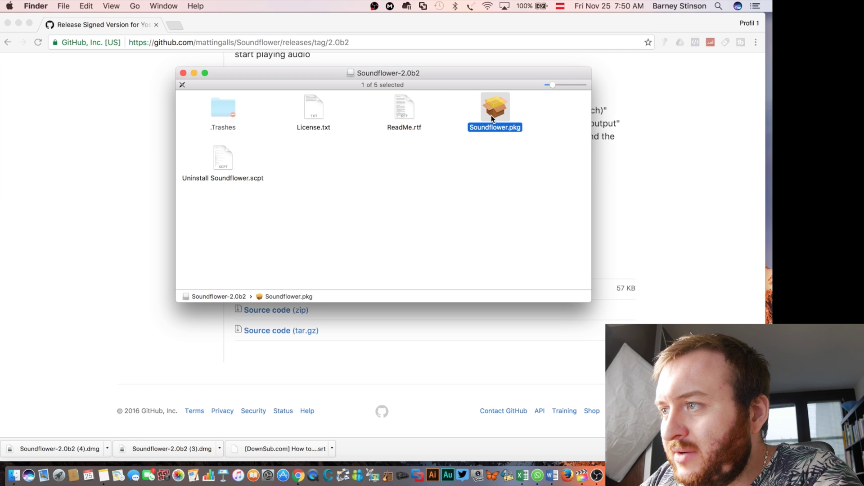
pyautogui.rightClick(494, 107)
pyautogui.moveTo(517, 126)
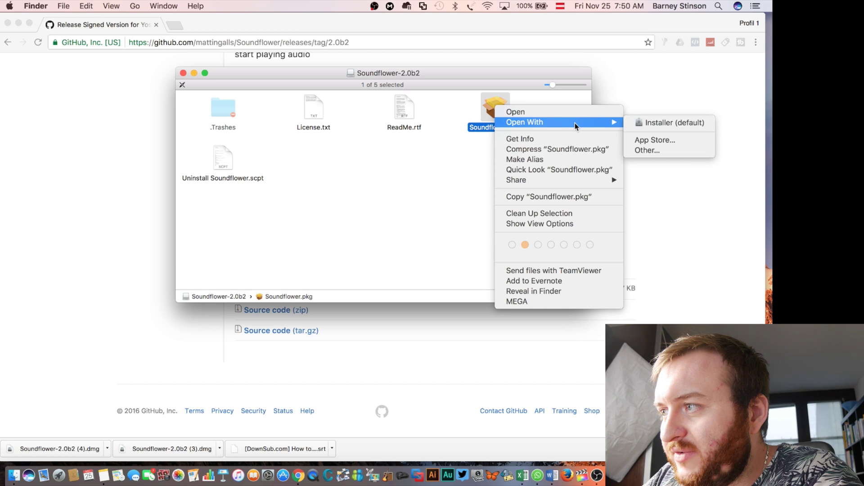
pyautogui.click(643, 126)
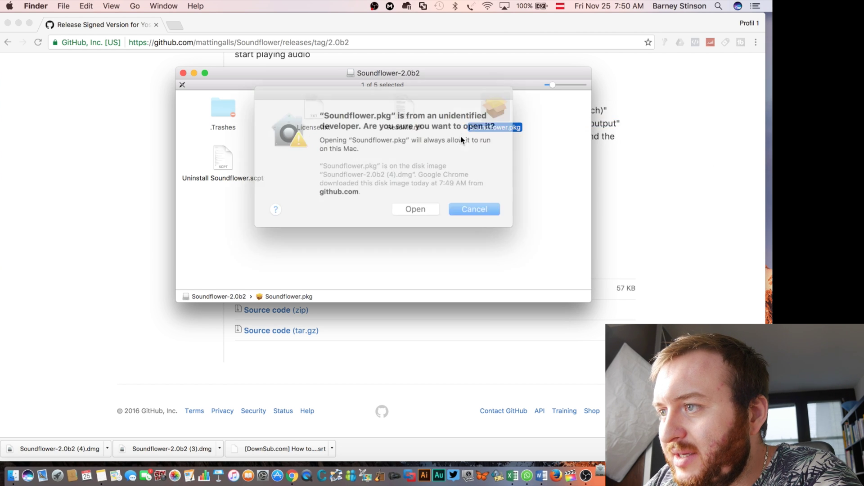
pyautogui.click(416, 208)
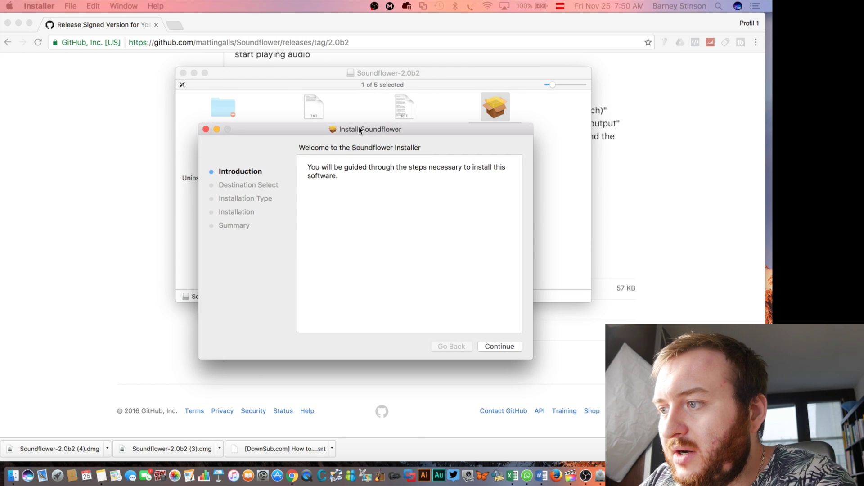
pyautogui.click(501, 347)
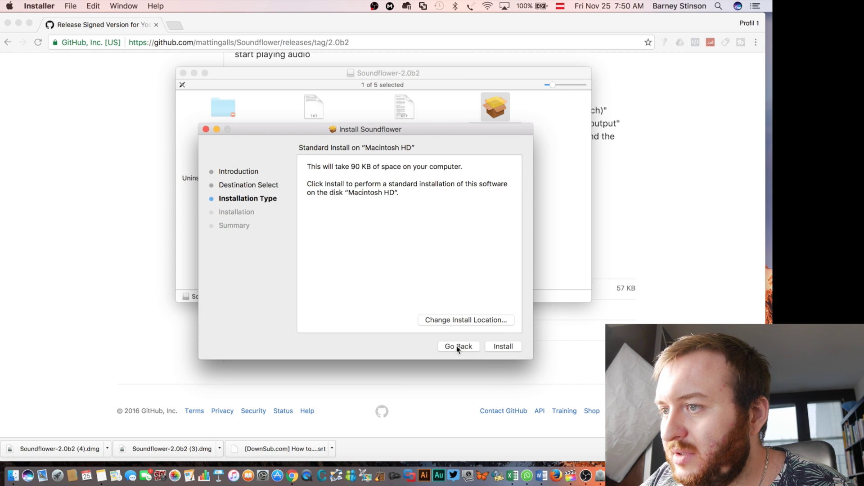
pyautogui.click(205, 129)
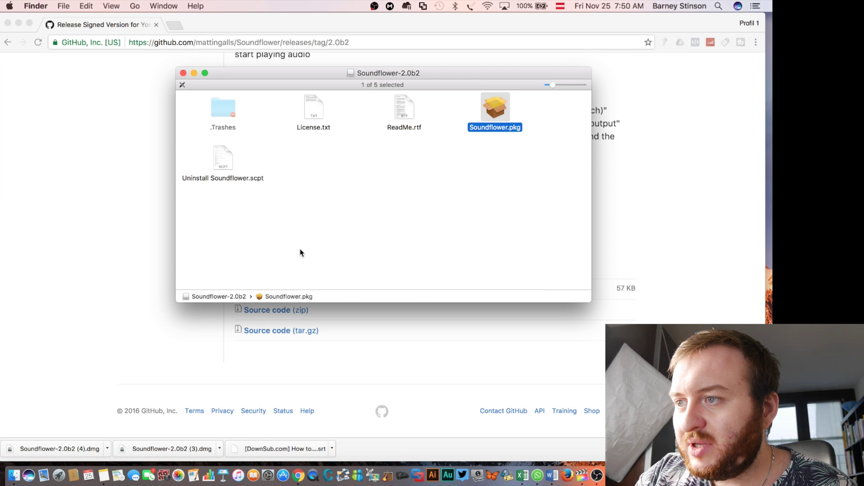
# Search the Mac for "MIDI" with Spotlight and open Audio MIDI Setup
pyautogui.press('super+space')
pyautogui.write('MID')
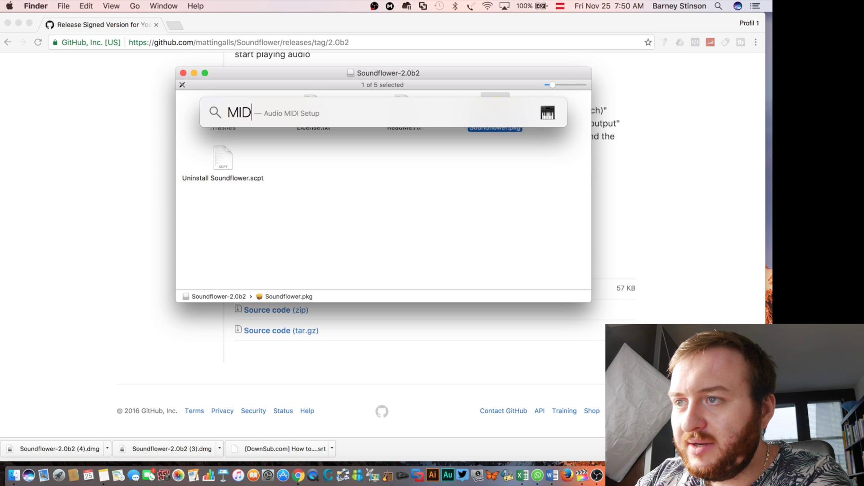
pyautogui.write('I')
pyautogui.press('Return')
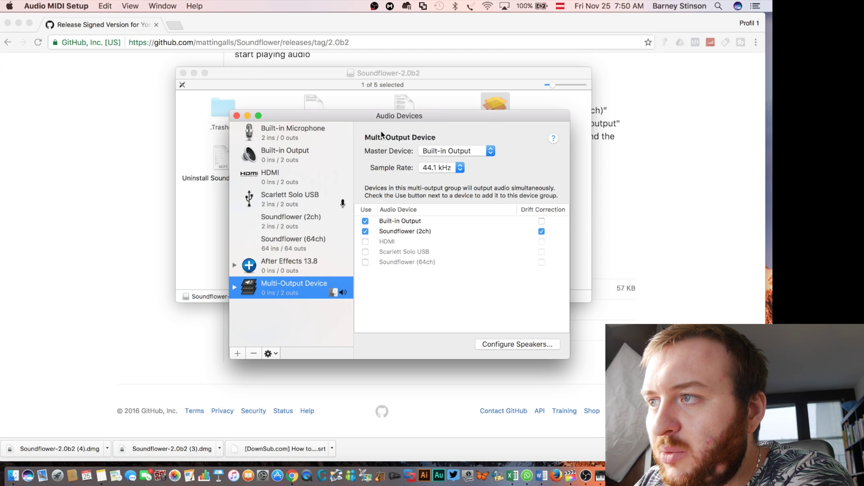
pyautogui.click(237, 116)
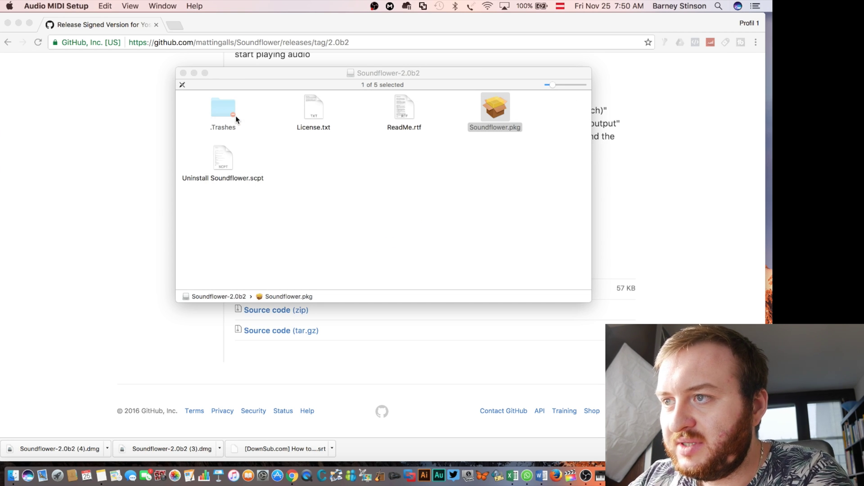
pyautogui.press('super+space')
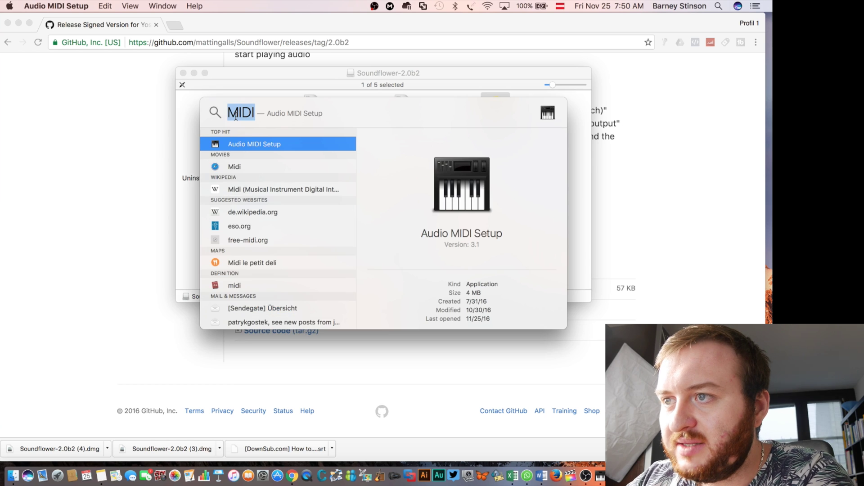
pyautogui.click(259, 145)
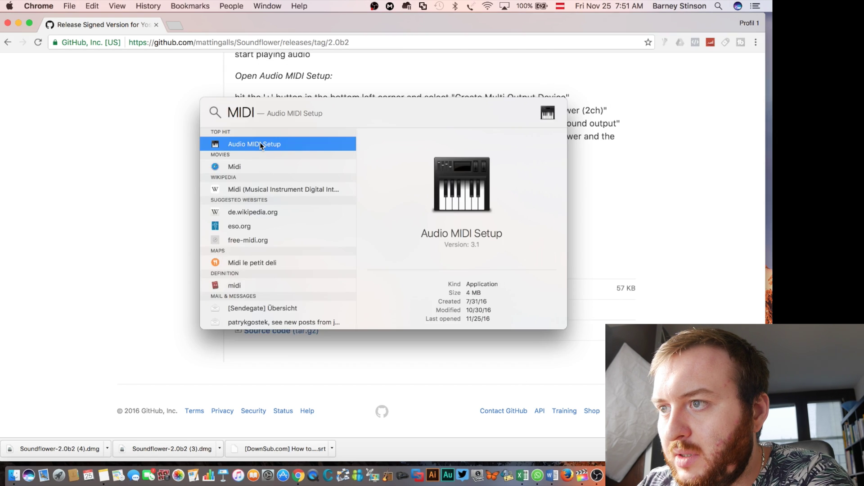
pyautogui.click(260, 142)
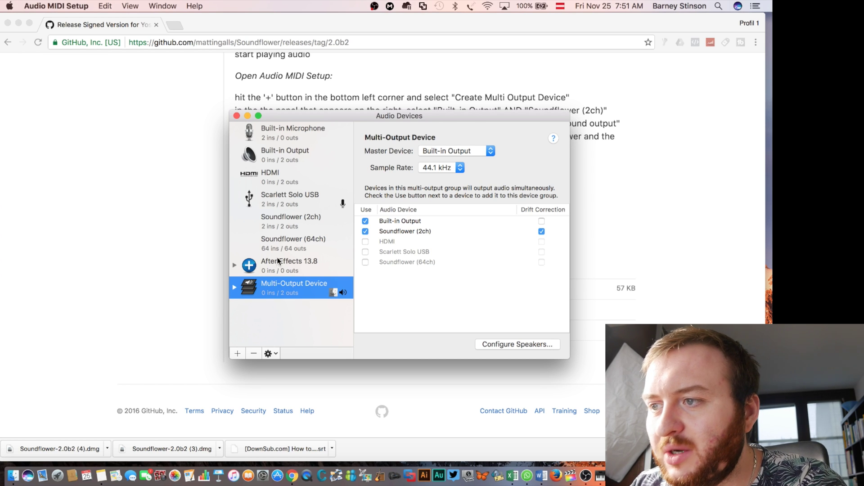
# Create another multi-output device that also uses Soundflower (2ch), and remove that device again
pyautogui.click(238, 353)
pyautogui.click(239, 353)
pyautogui.click(239, 352)
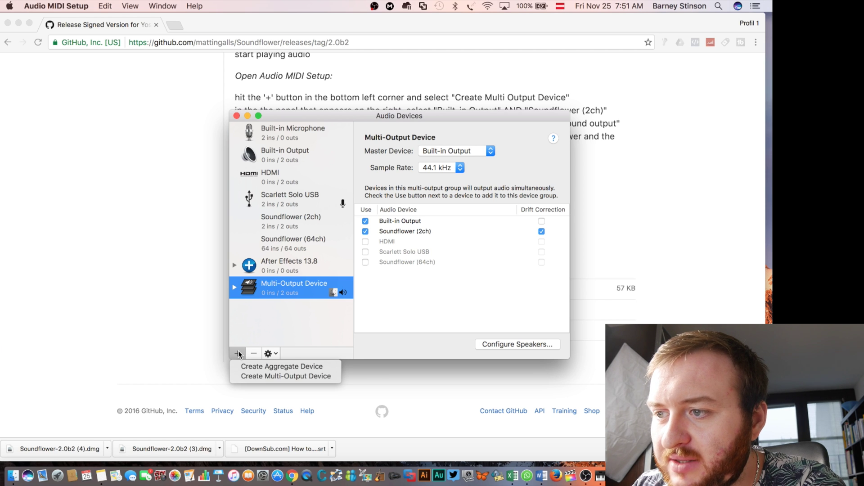
pyautogui.click(256, 377)
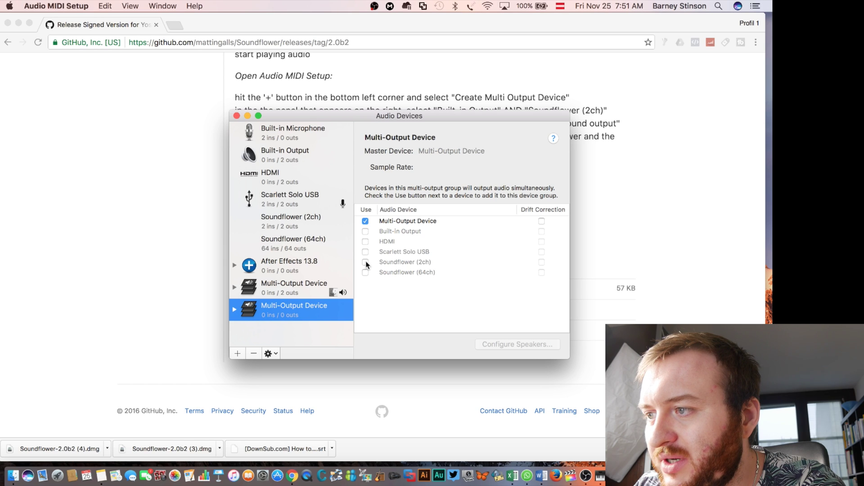
pyautogui.click(366, 262)
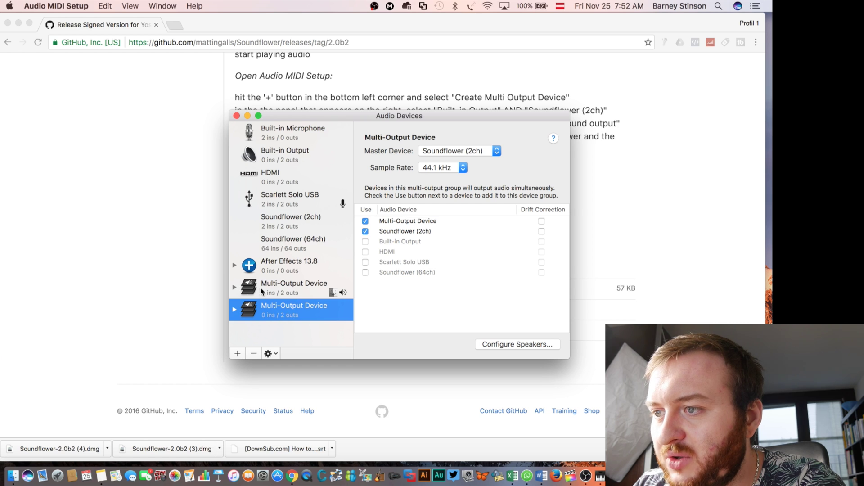
pyautogui.click(253, 353)
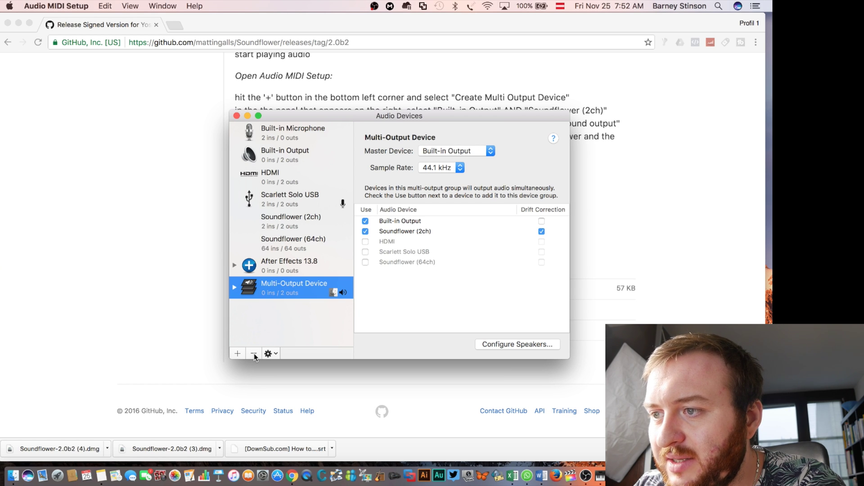
# Switch to QuickTime Player, create a new screen recording, and move its control window clear of the Audio Devices window
pyautogui.click(307, 476)
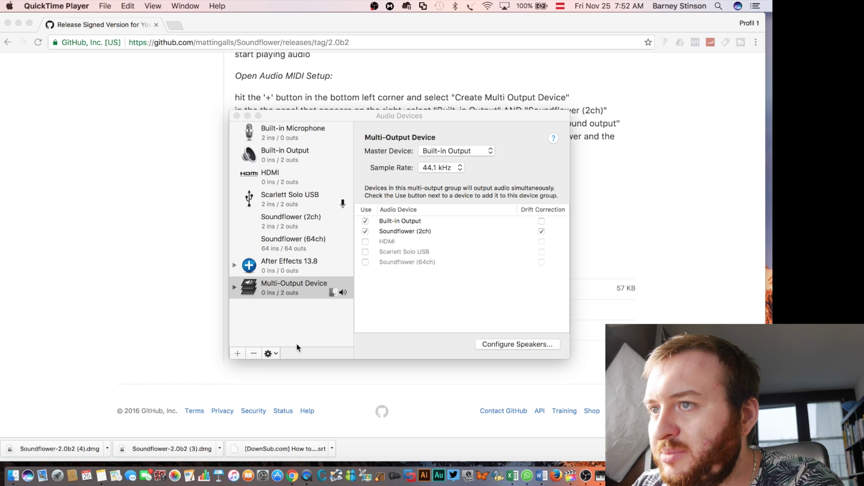
pyautogui.click(105, 6)
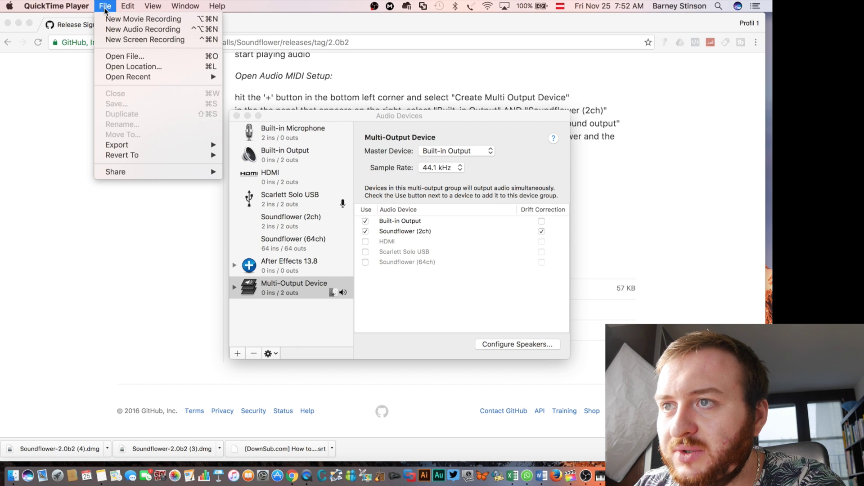
pyautogui.click(116, 39)
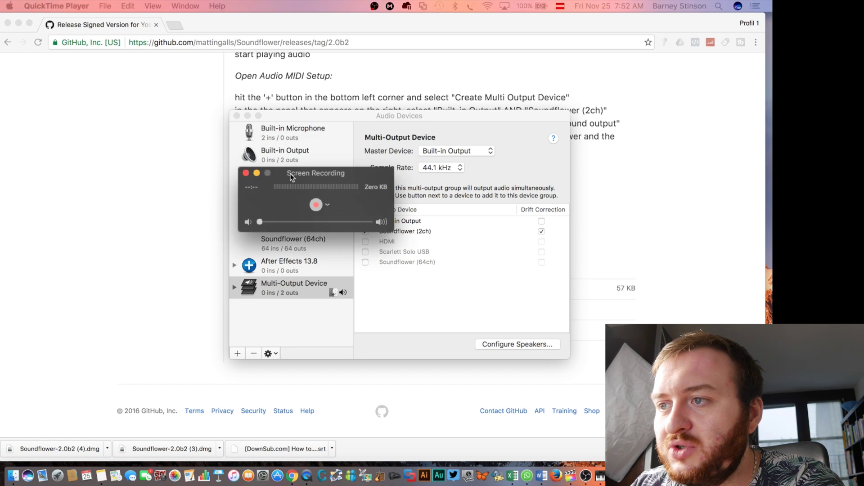
pyautogui.moveTo(294, 177); pyautogui.dragTo(102, 110)
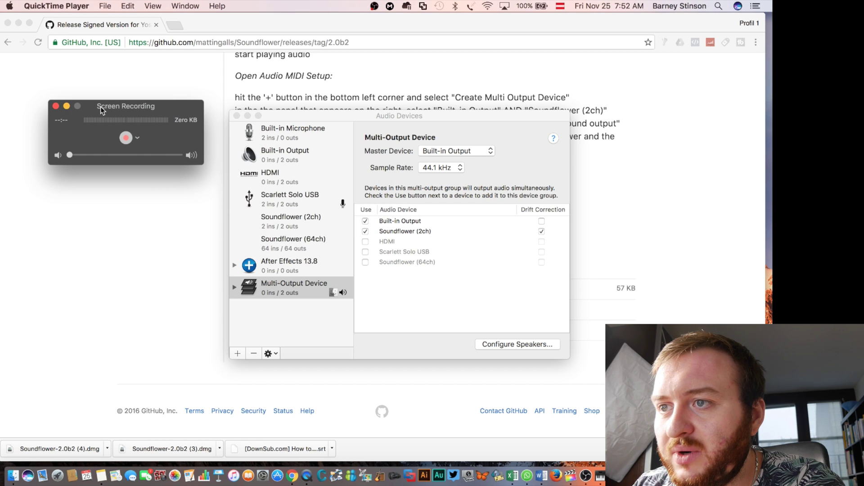
# Select Soundflower (2ch) as the microphone source for the screen recording
pyautogui.click(137, 138)
pyautogui.click(137, 139)
pyautogui.click(138, 139)
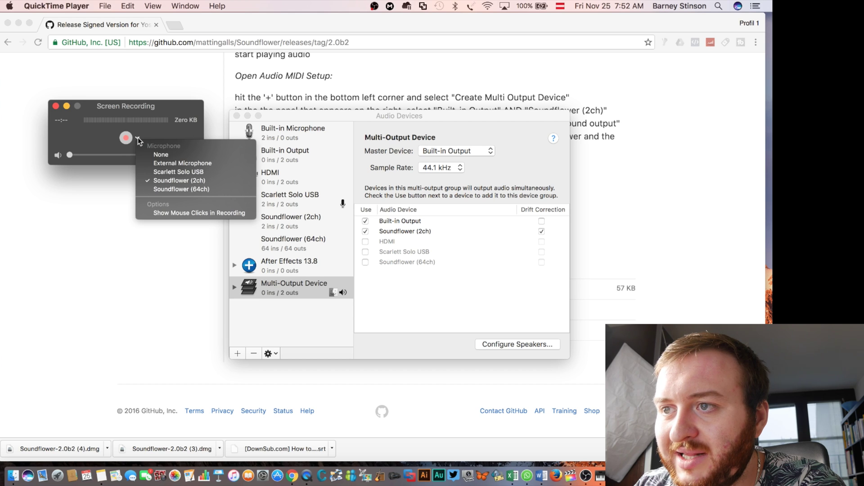
pyautogui.click(180, 181)
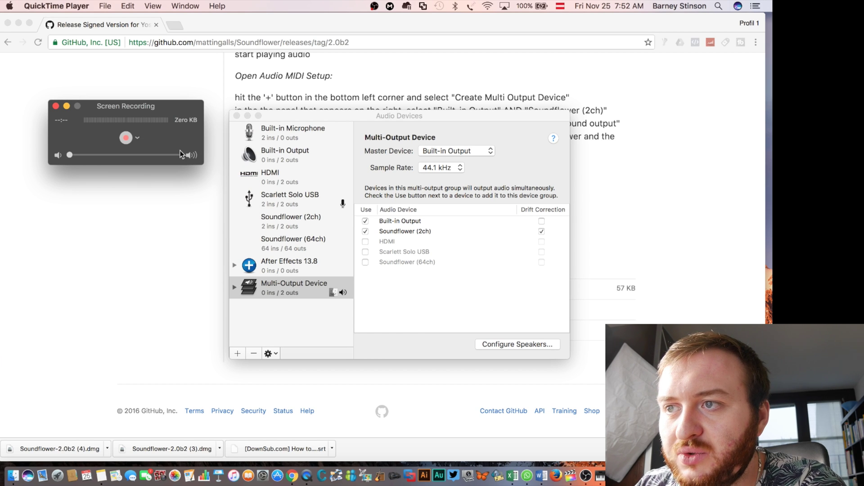
# Reposition the Screen Recording window and start recording the full screen
pyautogui.moveTo(98, 107); pyautogui.dragTo(120, 118)
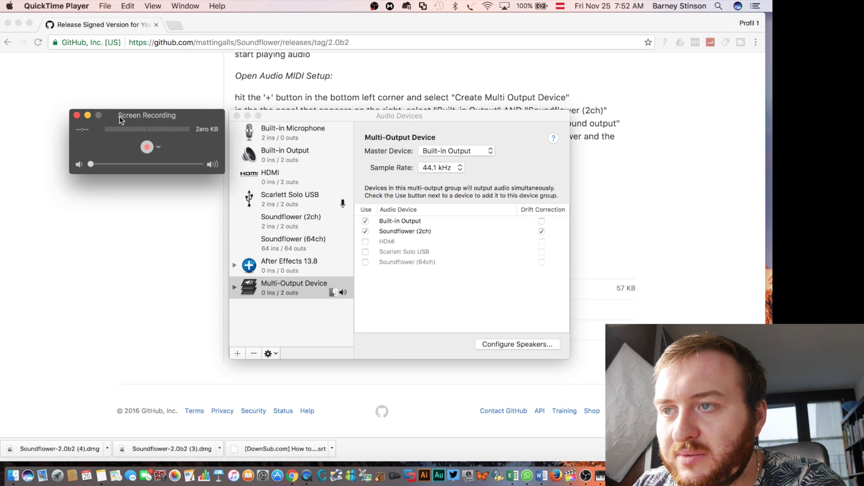
pyautogui.click(146, 148)
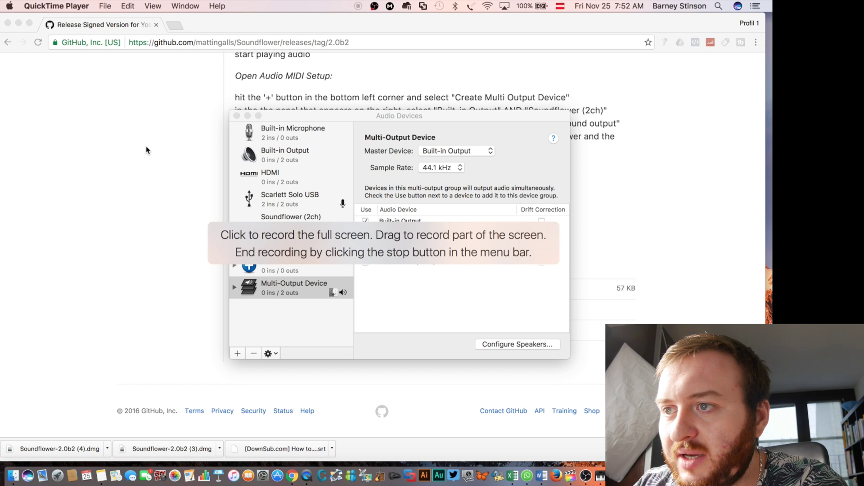
pyautogui.click(183, 187)
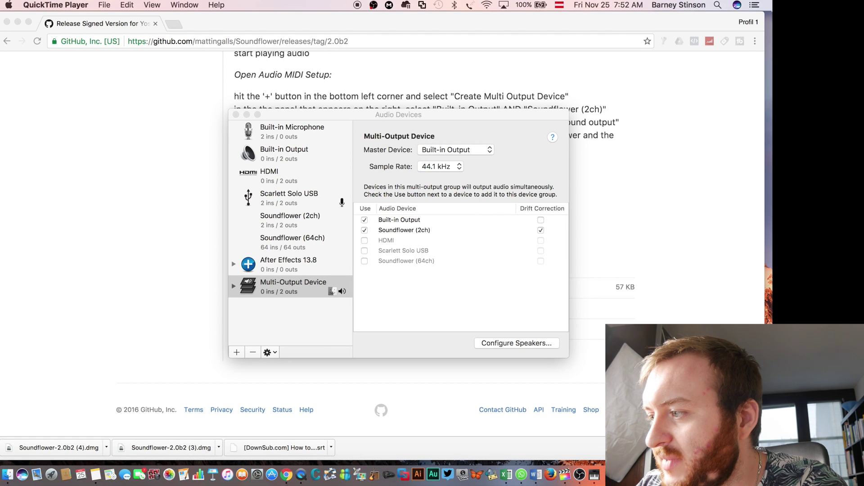
# Switch to Final Cut Pro, play the Jump Cut Turoial timeline from about 5 seconds in, and pause the playback near the first clip's end
pyautogui.click(570, 474)
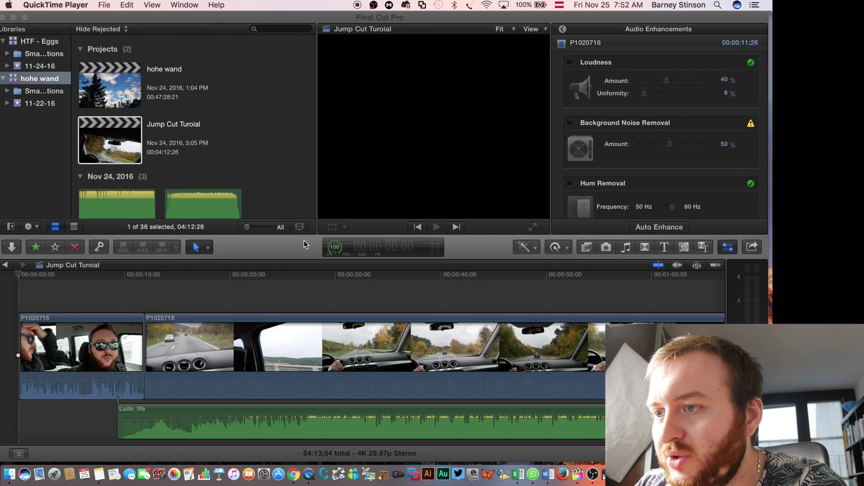
pyautogui.click(61, 294)
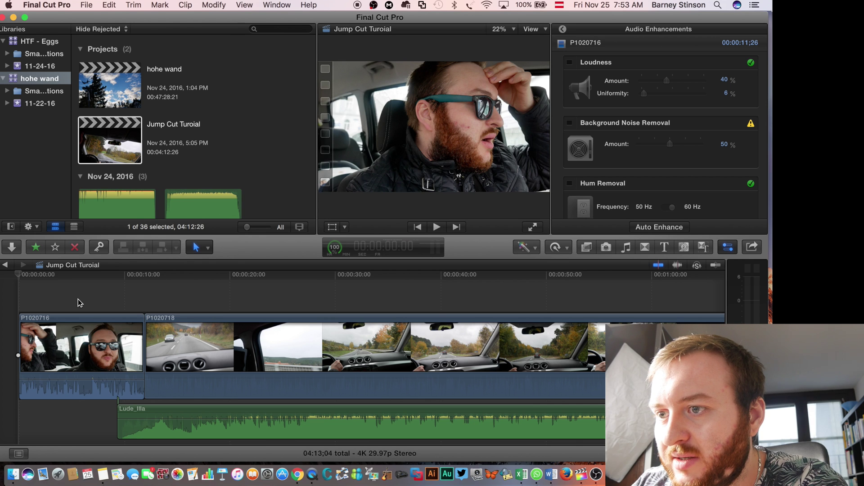
pyautogui.click(77, 298)
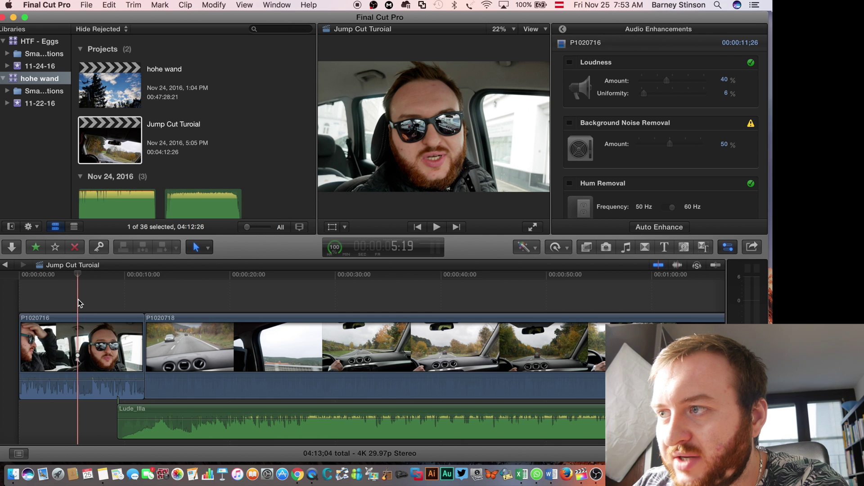
pyautogui.press('space')
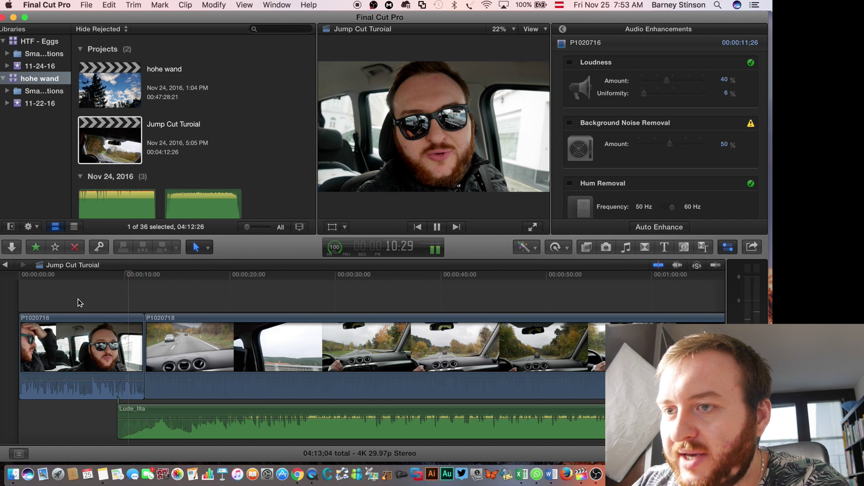
pyautogui.press('space')
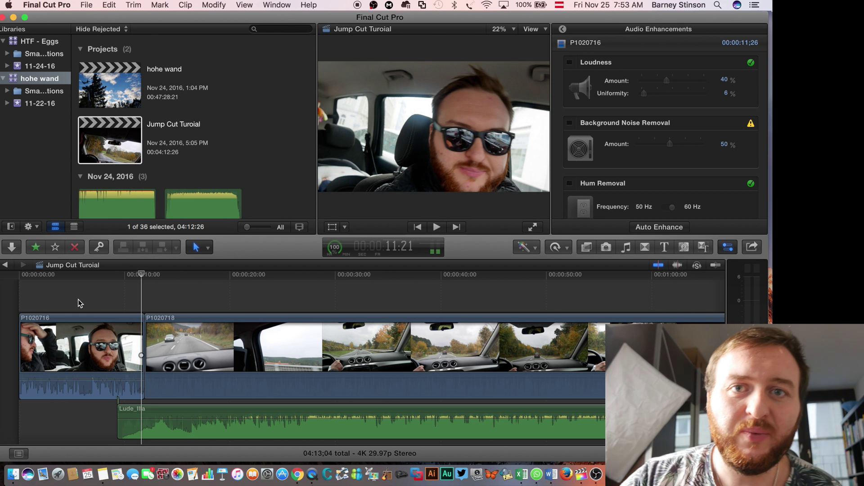